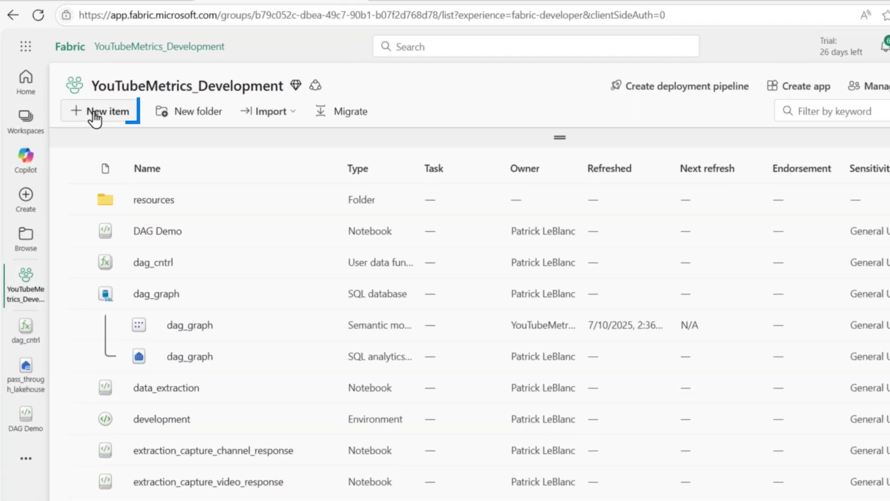
Step: Create a User data functions (preview) item named thevideofunction2 from New item
click(123, 116)
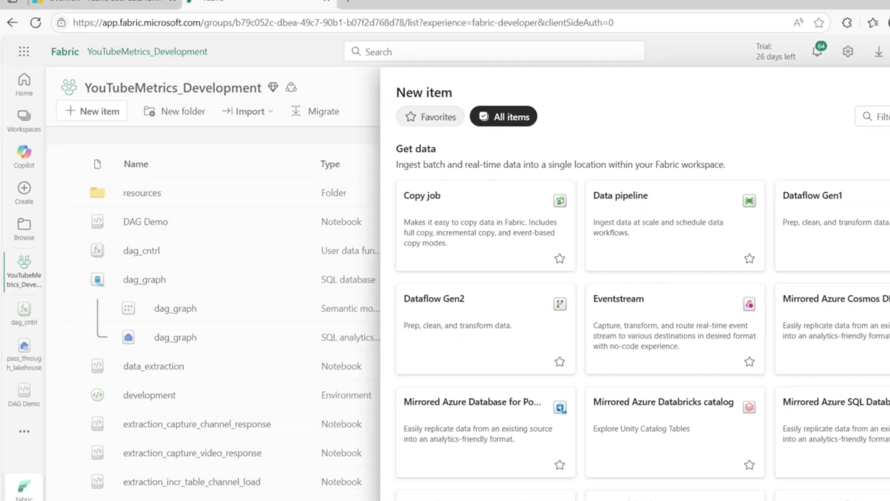
click(790, 116)
text(fun)
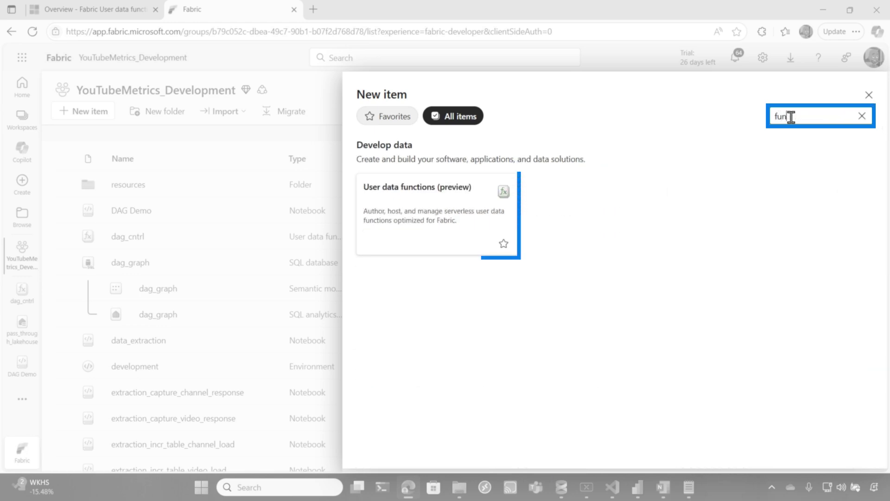
click(496, 207)
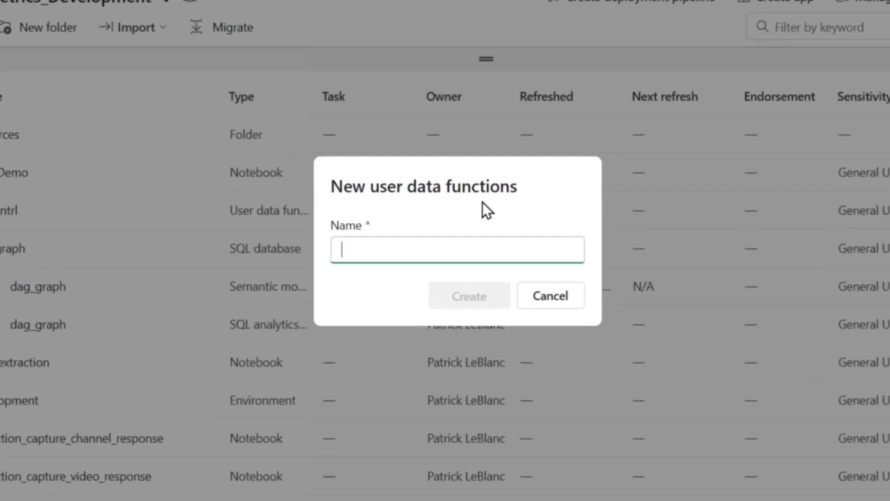
text(thevideofunc)
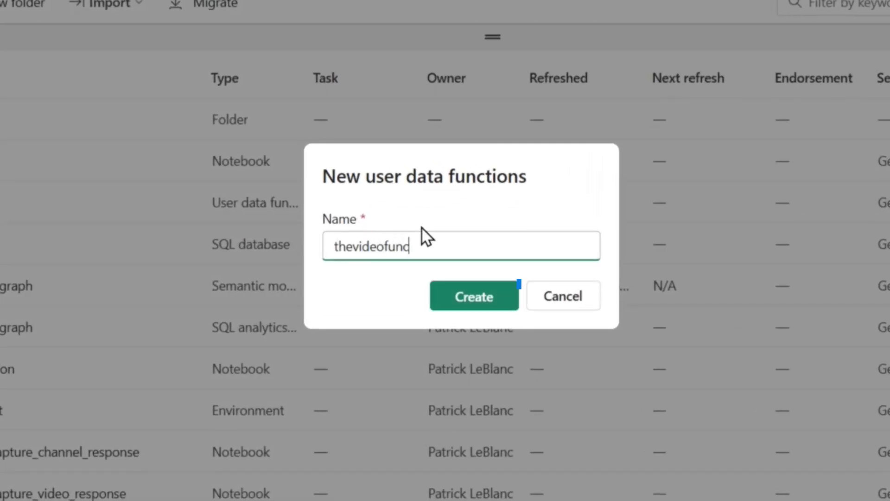
text(tion)
click(467, 297)
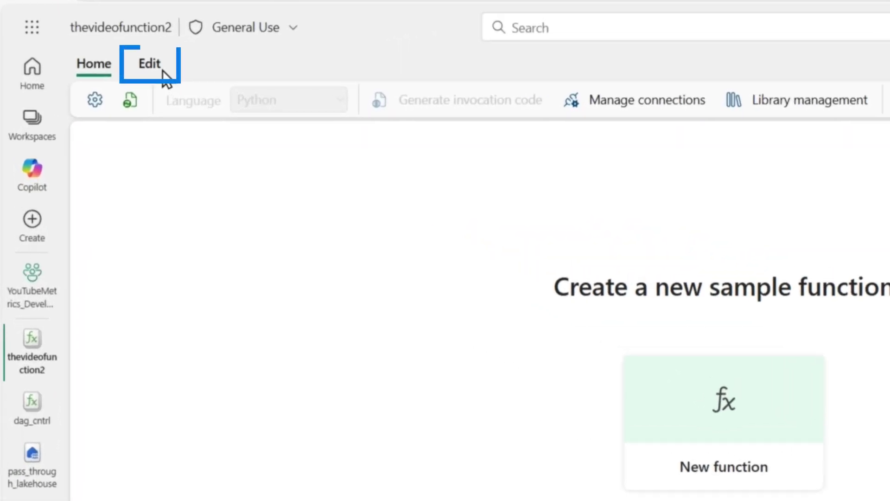
click(166, 79)
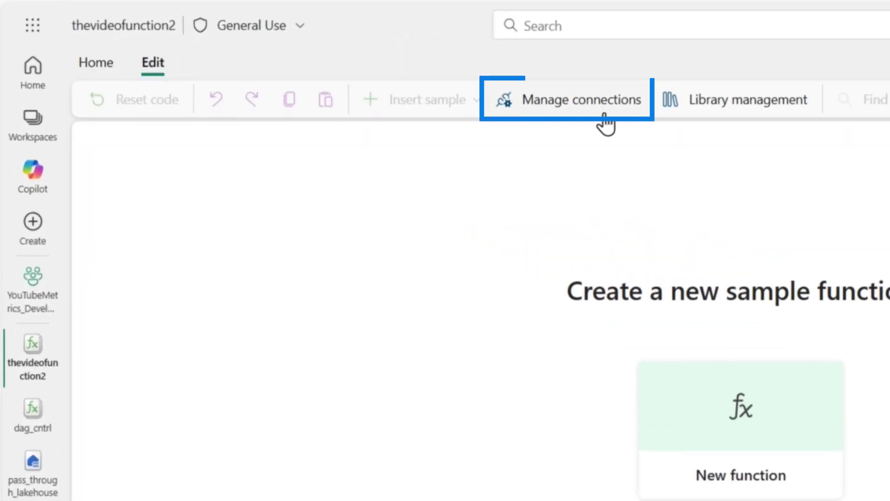
click(575, 103)
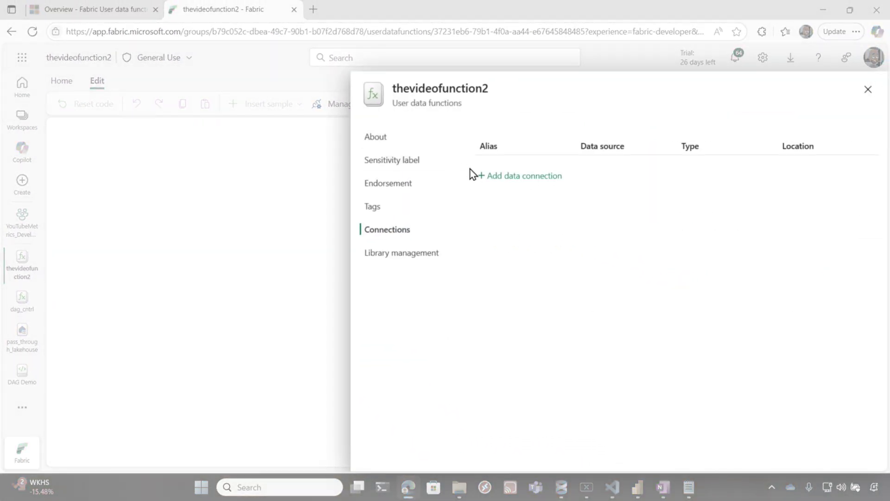
click(505, 181)
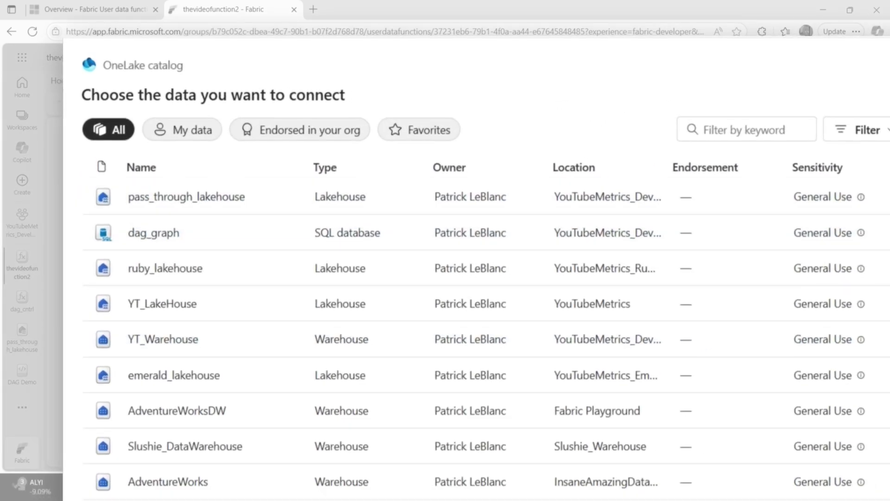
click(773, 450)
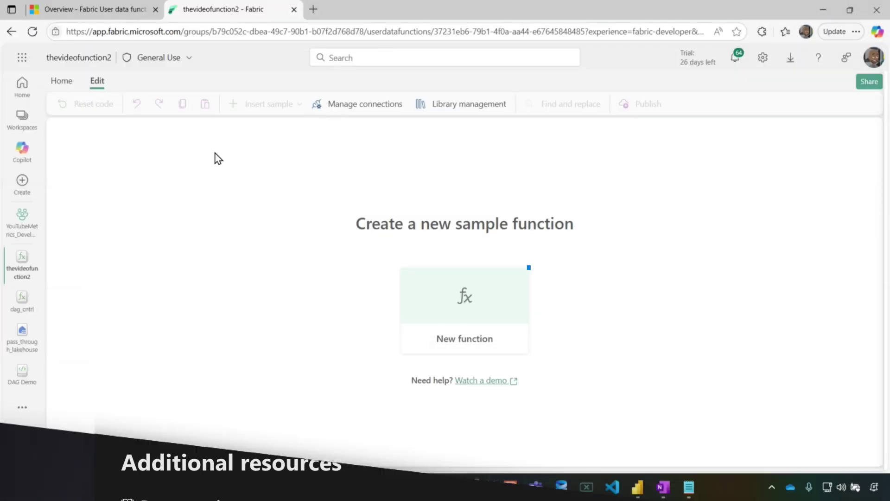
click(467, 337)
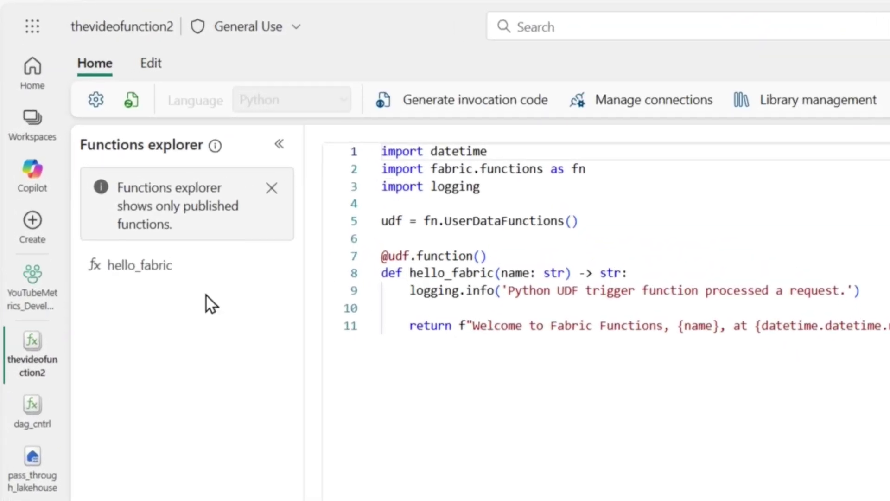
Step: Test-run hello_fabric with name 'patrick', check the welcome message, and close the Run pane
click(162, 209)
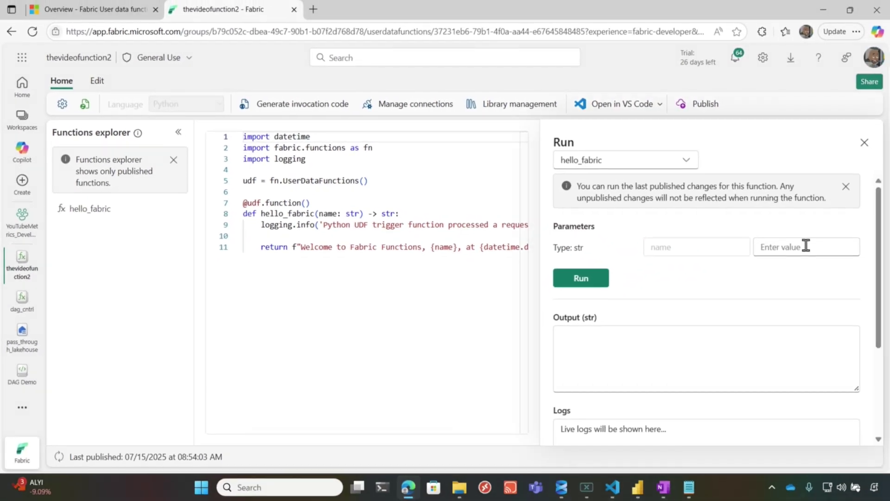
click(789, 229)
text(patrick)
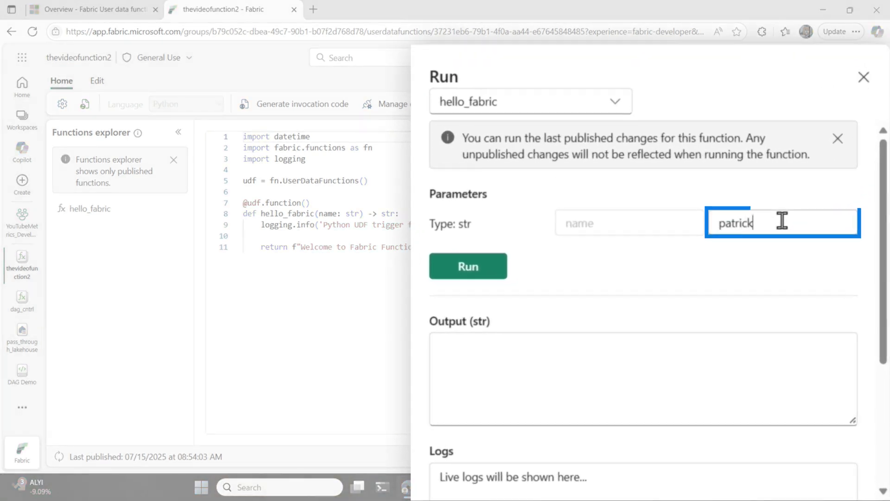
click(494, 256)
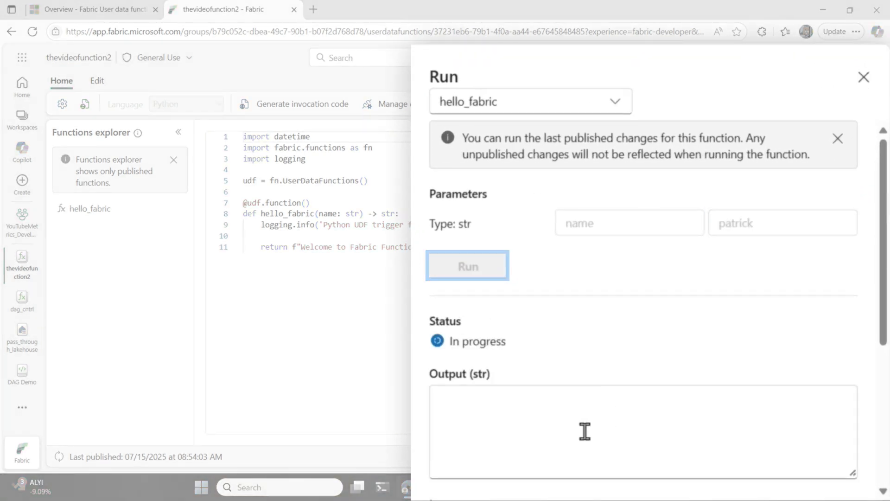
scroll(542, 423, down, 3)
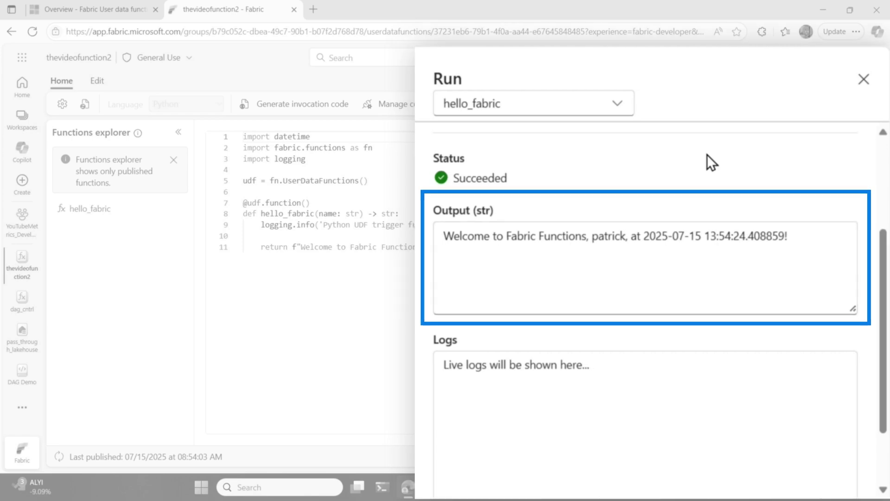
click(863, 77)
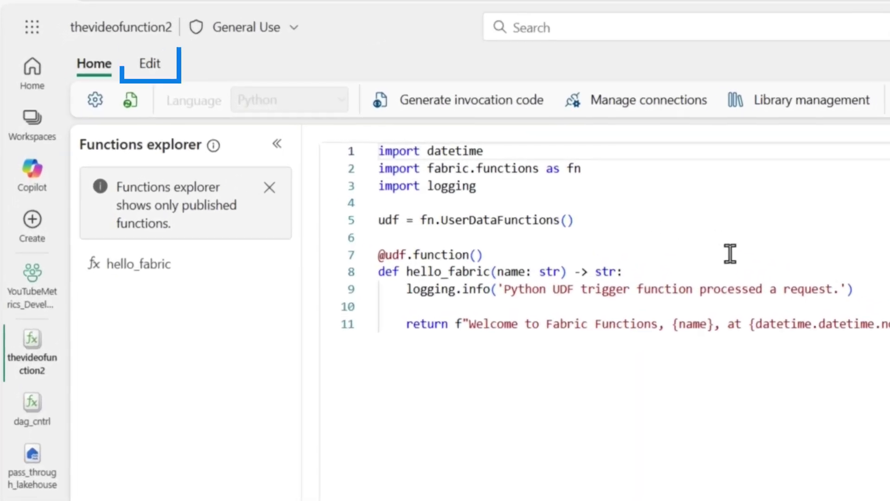
click(166, 66)
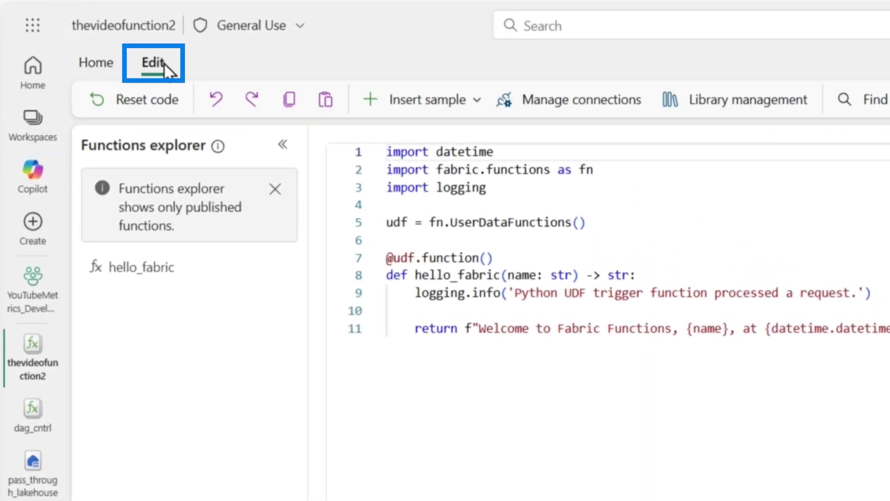
click(476, 109)
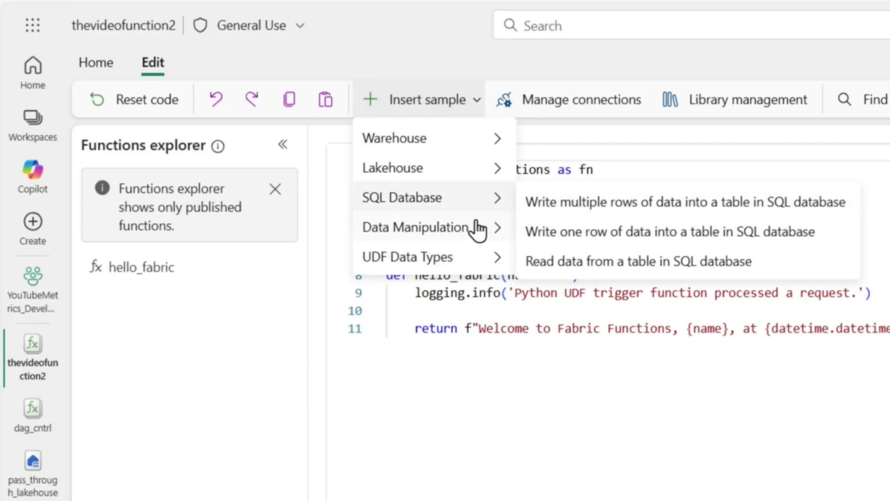
mouse_move(416, 228)
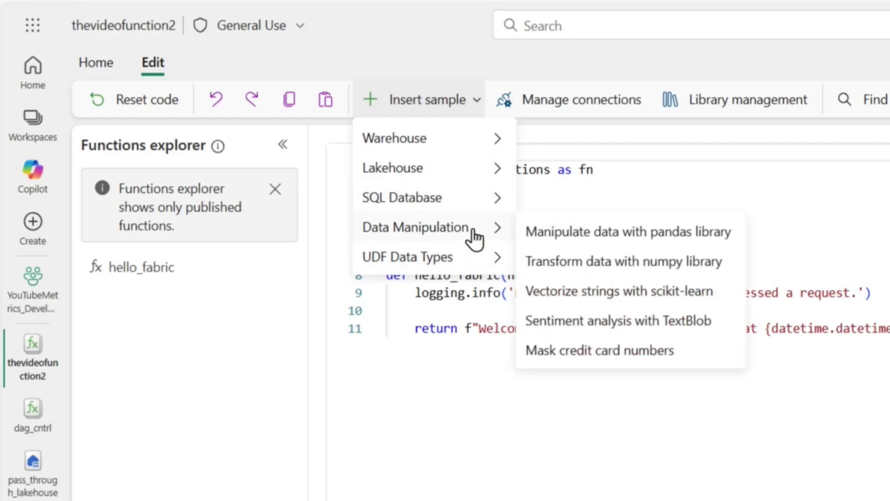
mouse_move(408, 257)
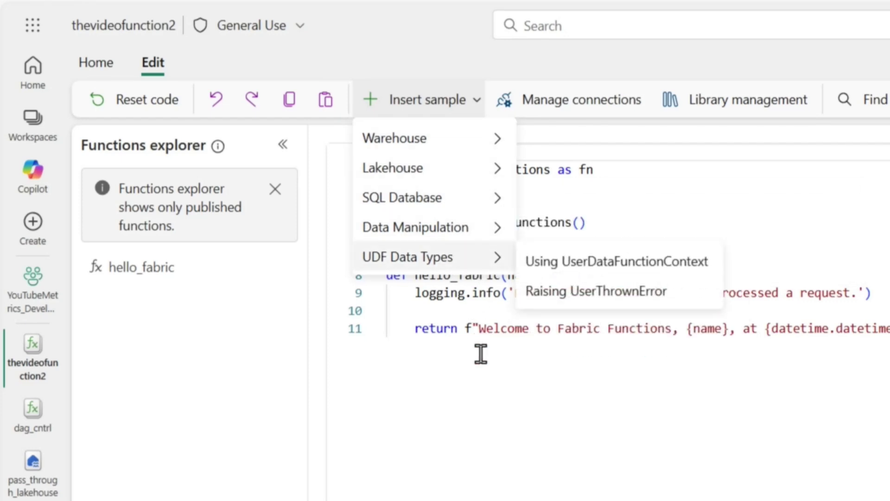
click(481, 354)
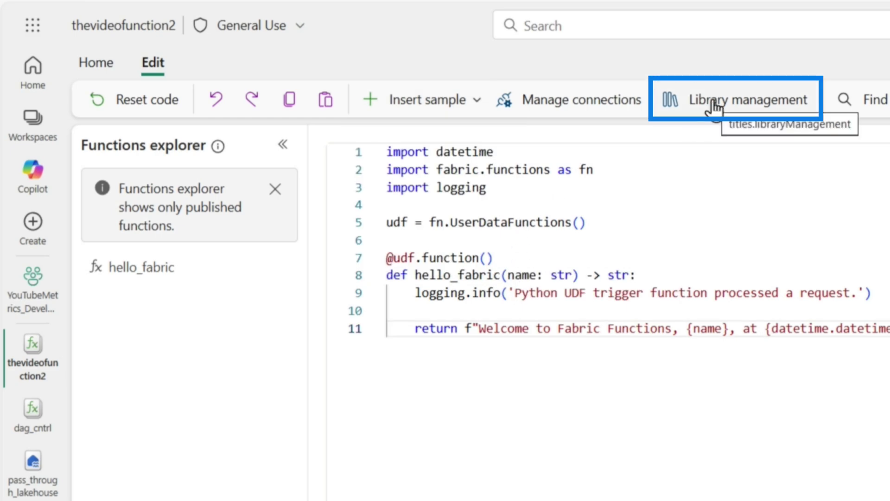
click(713, 107)
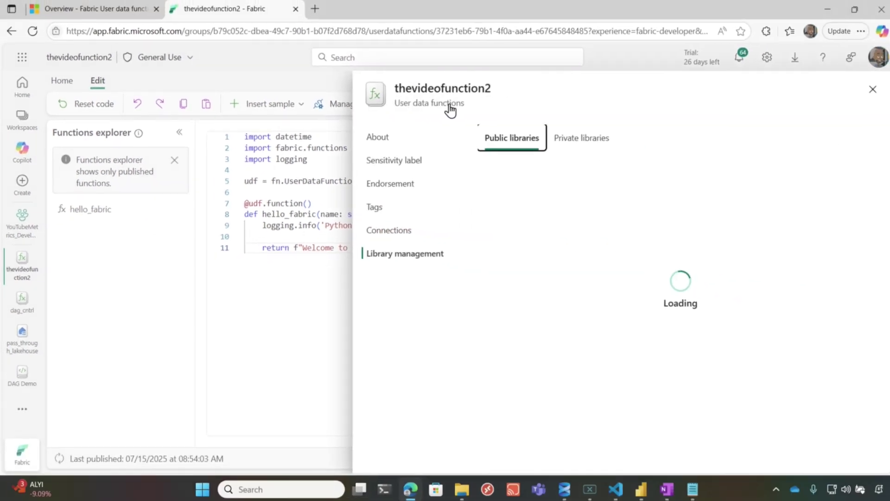
drag(501, 237, 607, 254)
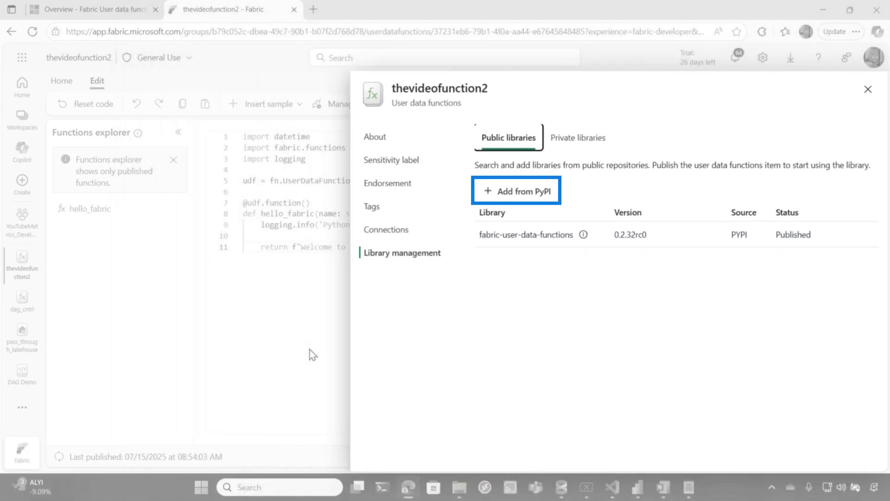
click(310, 350)
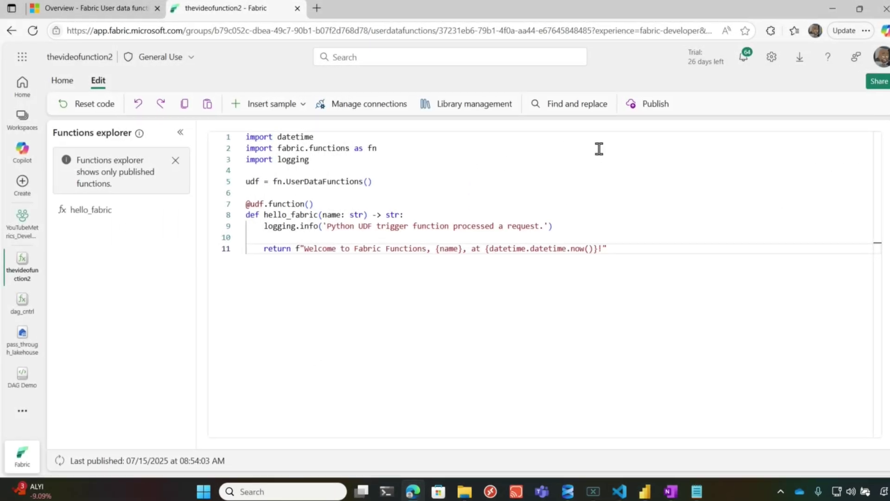
Step: Generate invocation code for hello_fabric with Invoke from set to Notebook
click(95, 64)
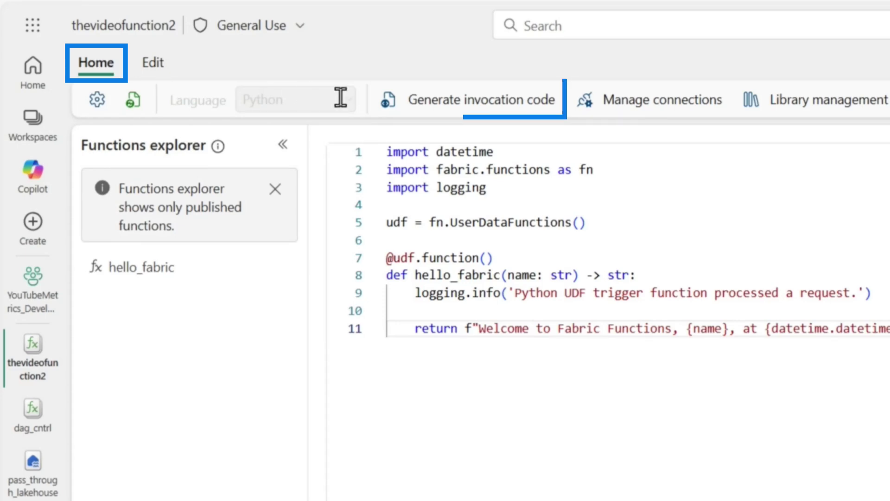
click(475, 115)
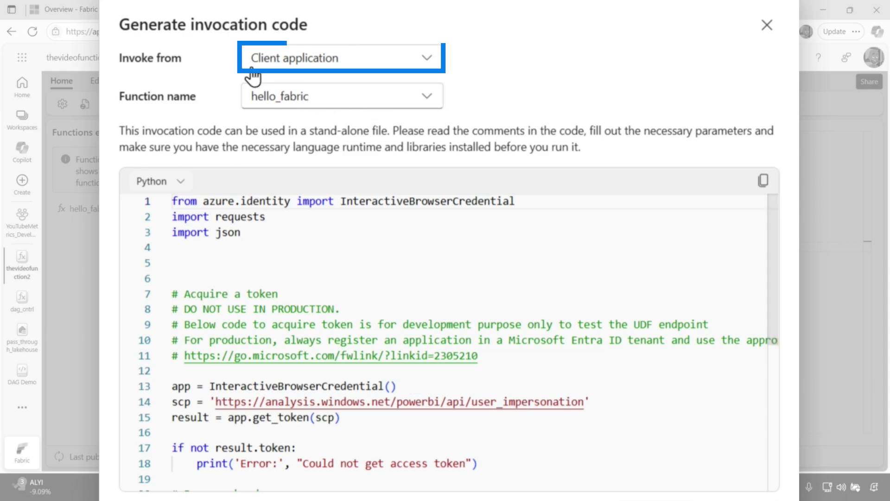
scroll(502, 324, down, 3)
scroll(503, 324, down, 3)
scroll(503, 324, up, 5)
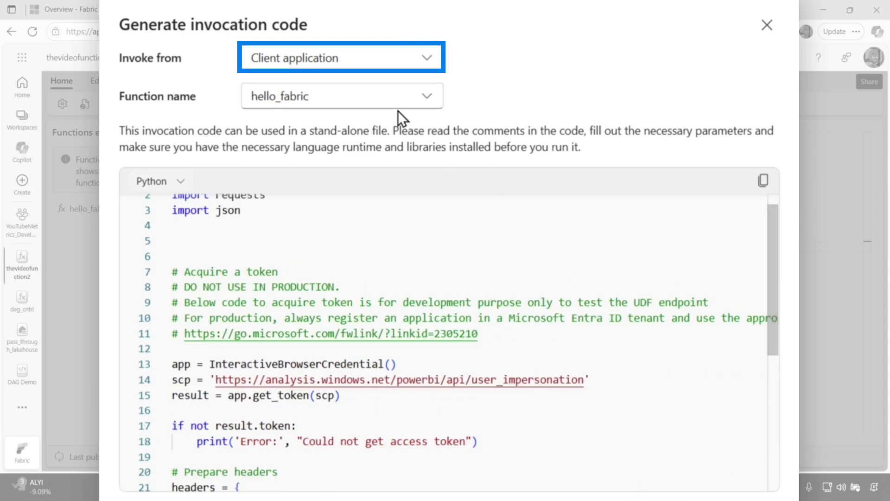
click(327, 65)
click(318, 113)
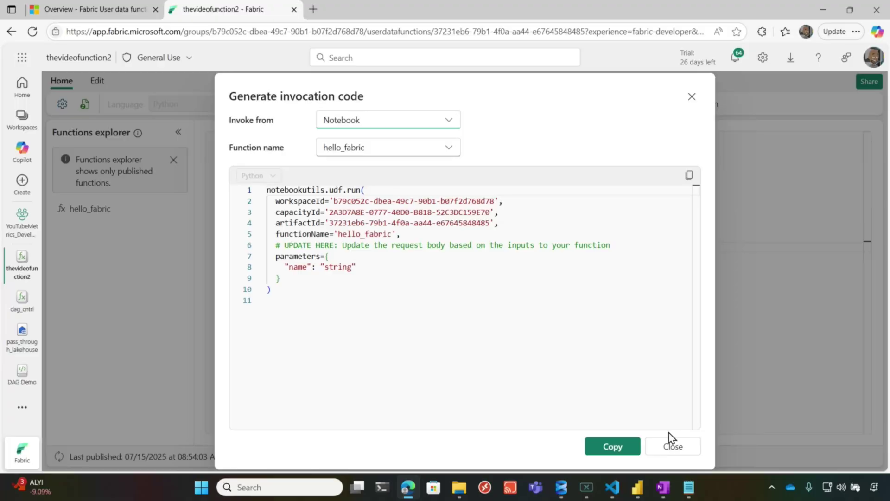
Step: Close the invocation code preview and open the existing dag_cntrl functions item
click(673, 446)
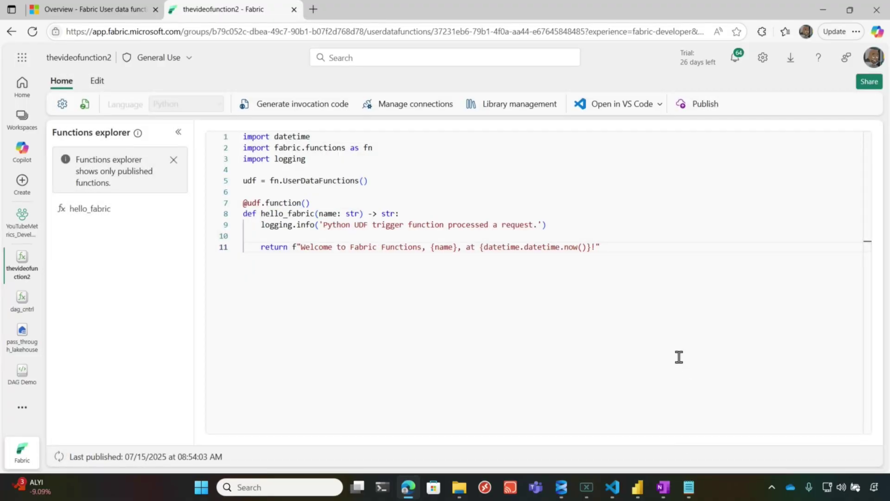
click(99, 82)
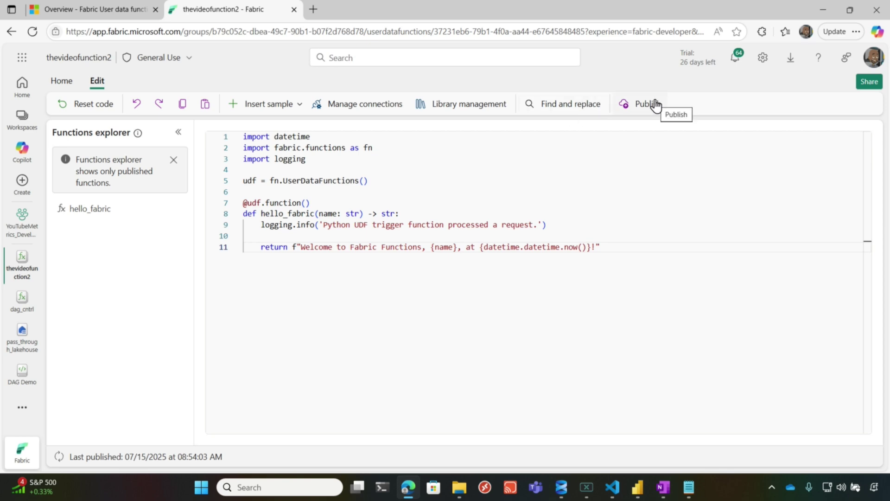
mouse_move(22, 265)
click(34, 251)
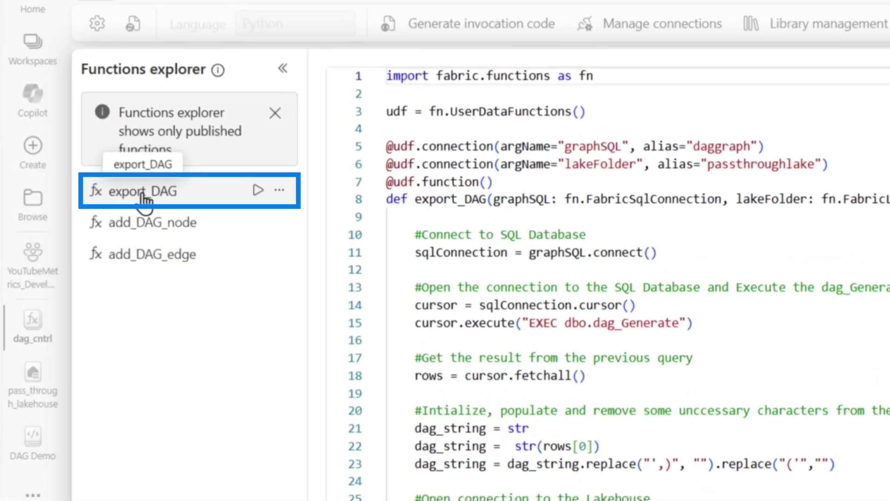
mouse_move(152, 254)
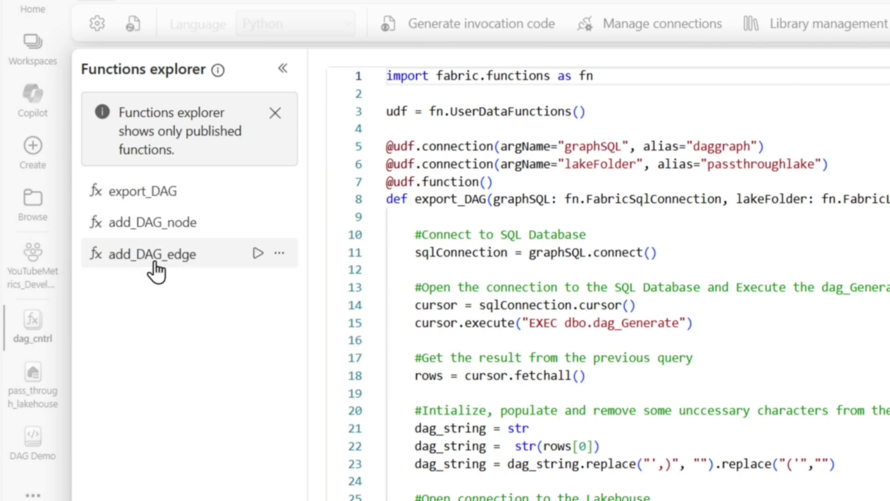
drag(174, 76, 111, 69)
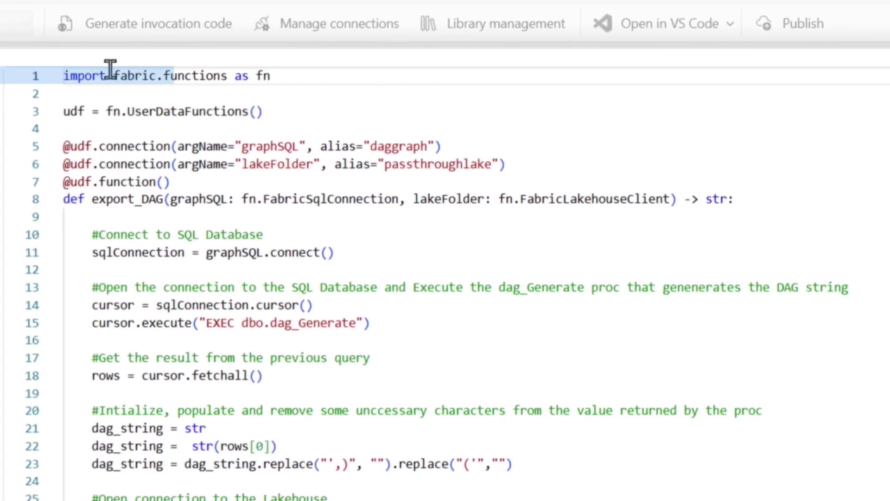
click(97, 75)
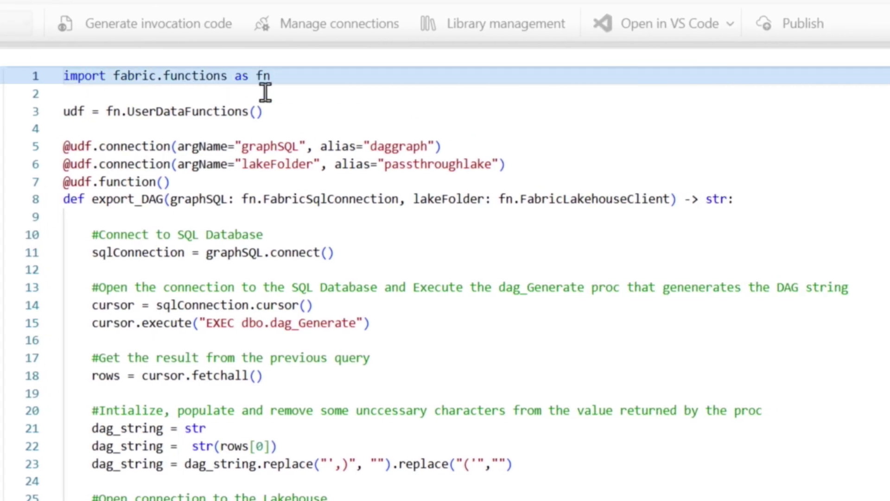
click(278, 117)
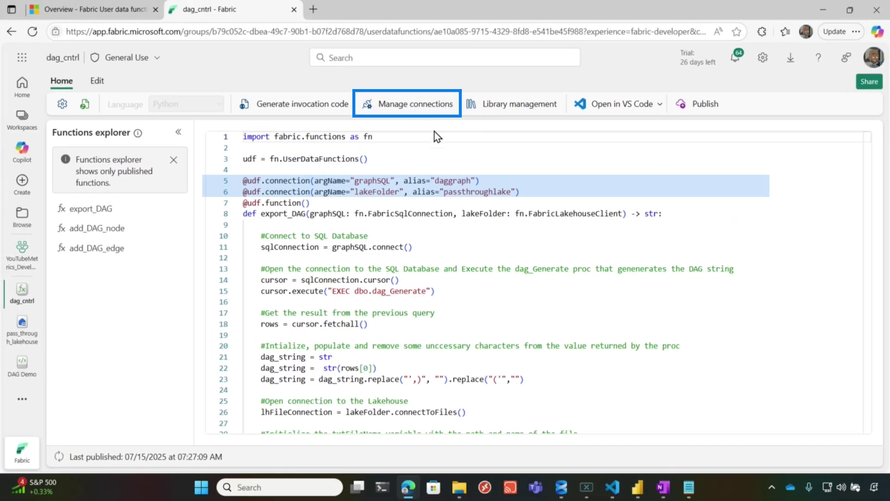
click(424, 105)
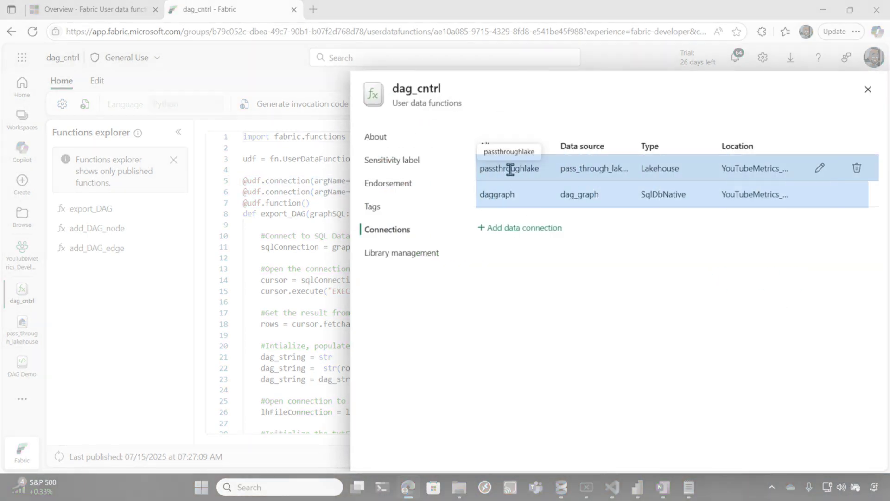
Step: Inspect the passthroughlake connection alias without changing it, then return to the code
click(820, 167)
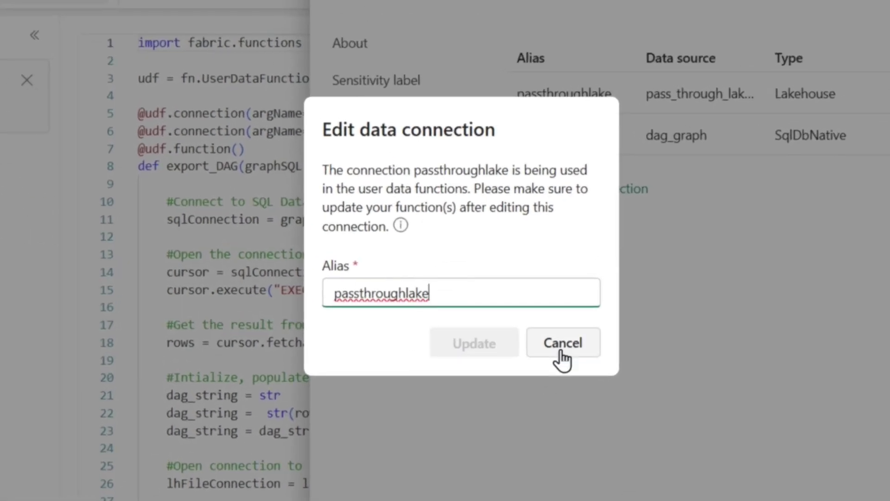
click(561, 353)
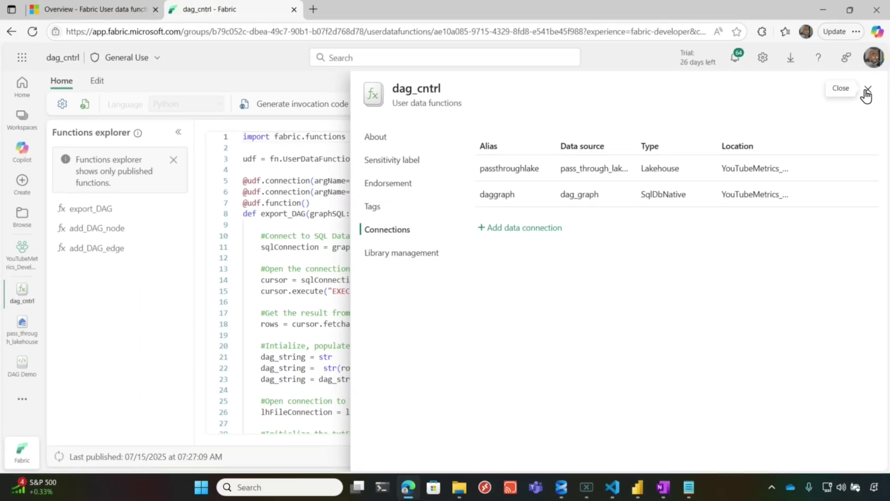
click(867, 89)
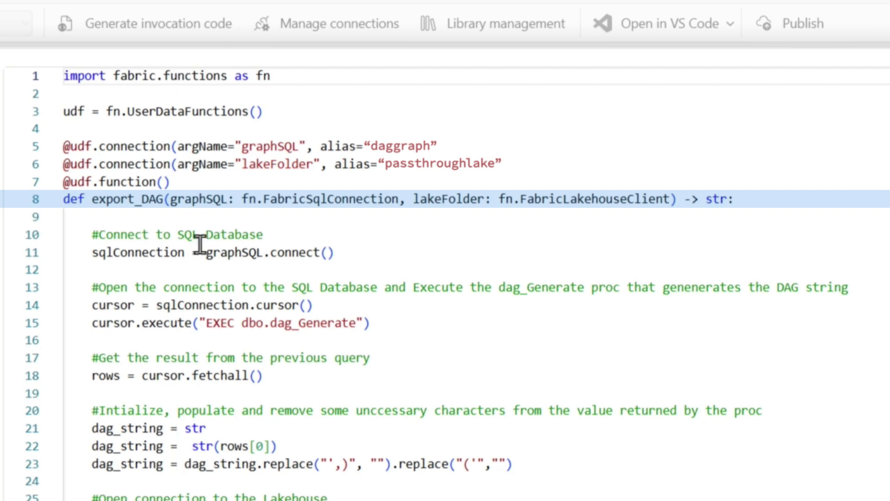
Step: Read through the export_DAG code, then go to the pass_through_lakehouse lakehouse
scroll(381, 254, down, 1)
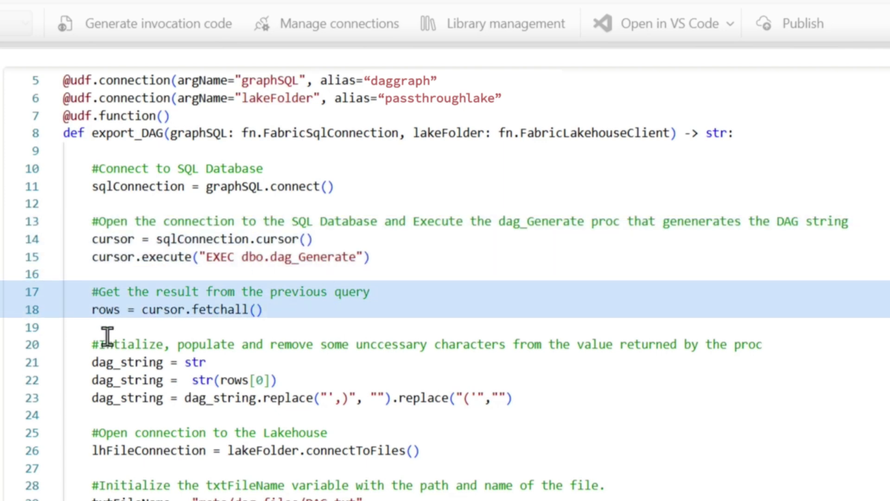
scroll(290, 324, down, 1)
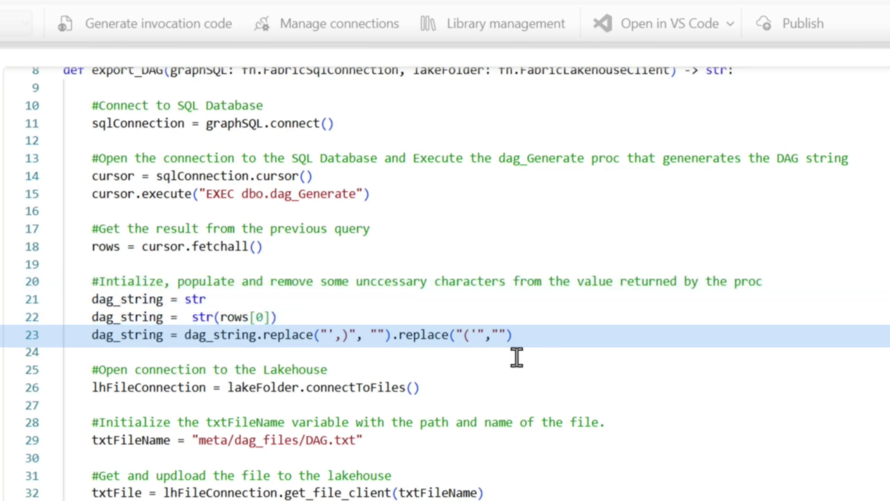
scroll(517, 357, down, 2)
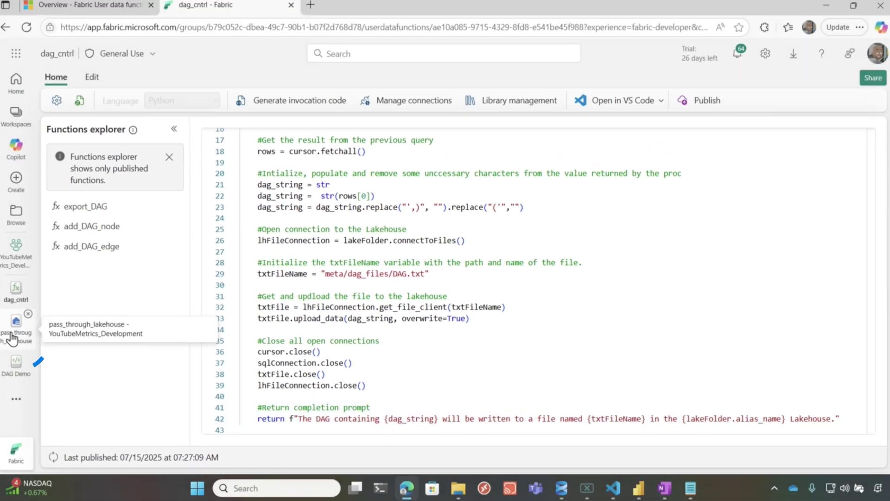
click(18, 338)
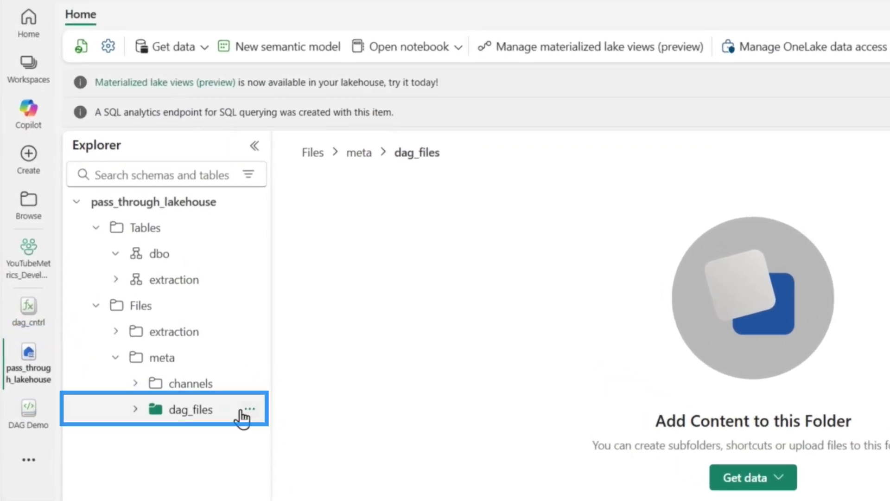
Step: Refresh the dag_files folder to confirm it is empty, then return to dag_cntrl
click(180, 362)
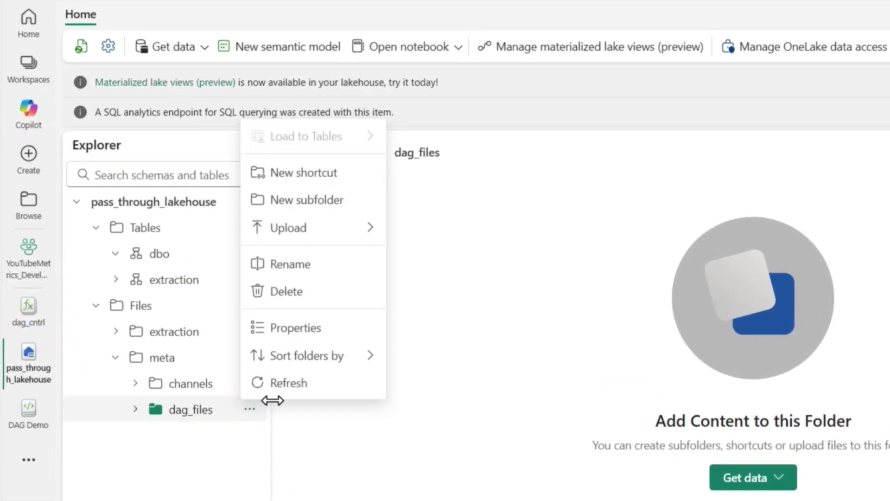
click(283, 387)
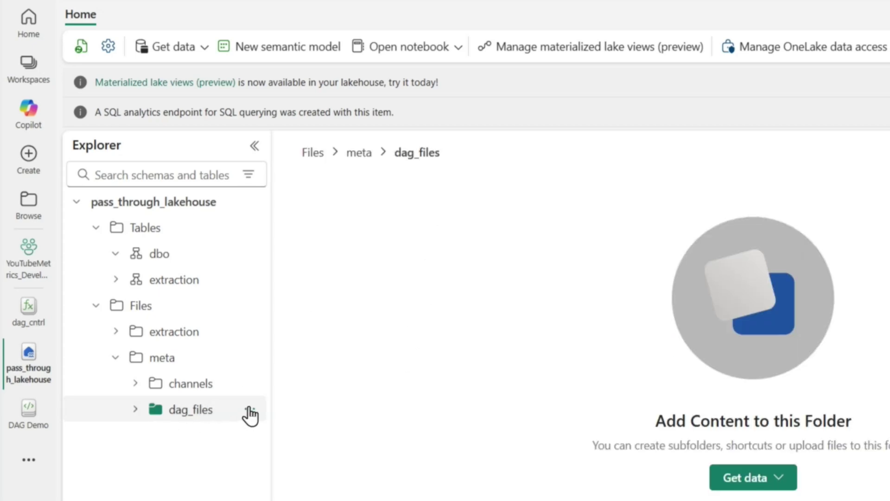
click(22, 295)
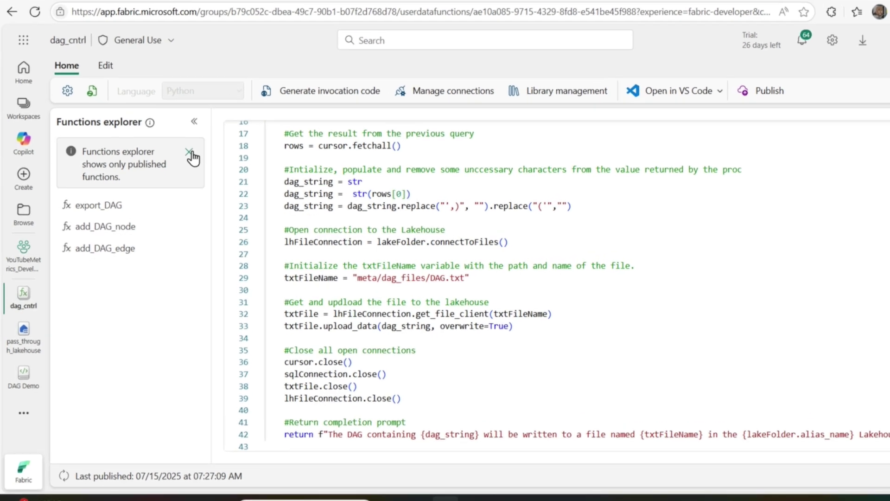
Step: Run export_DAG and review output confirming DAG.txt is written to meta/dag_files
click(189, 153)
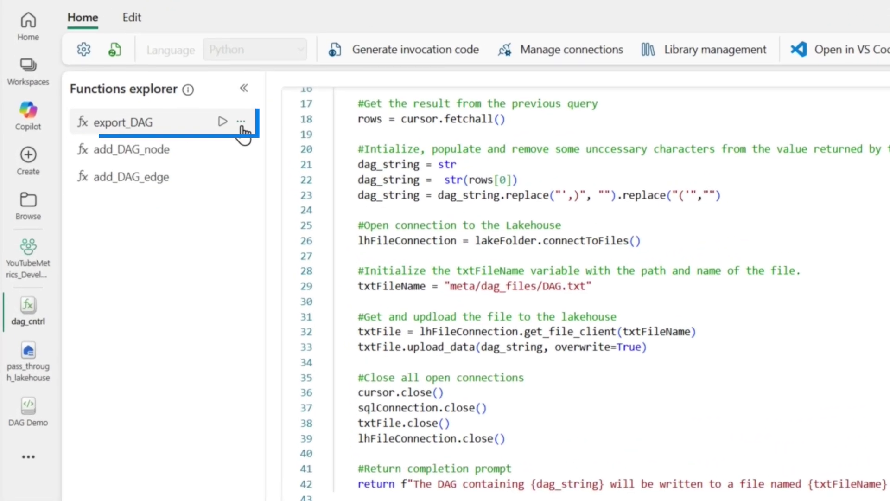
click(226, 121)
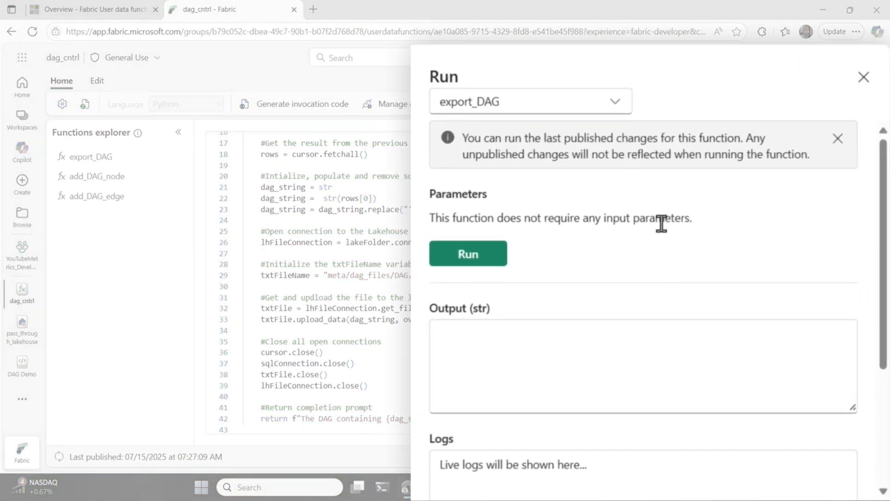
click(464, 253)
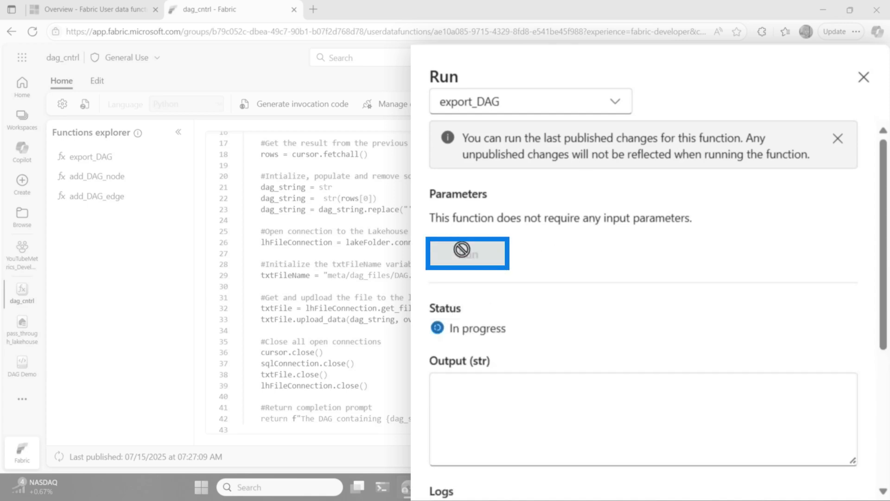
scroll(709, 233, down, 3)
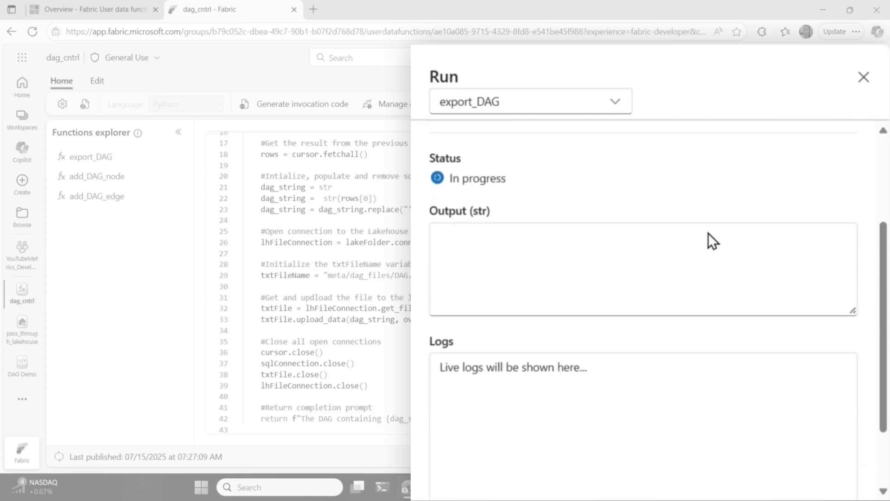
scroll(709, 233, up, 1)
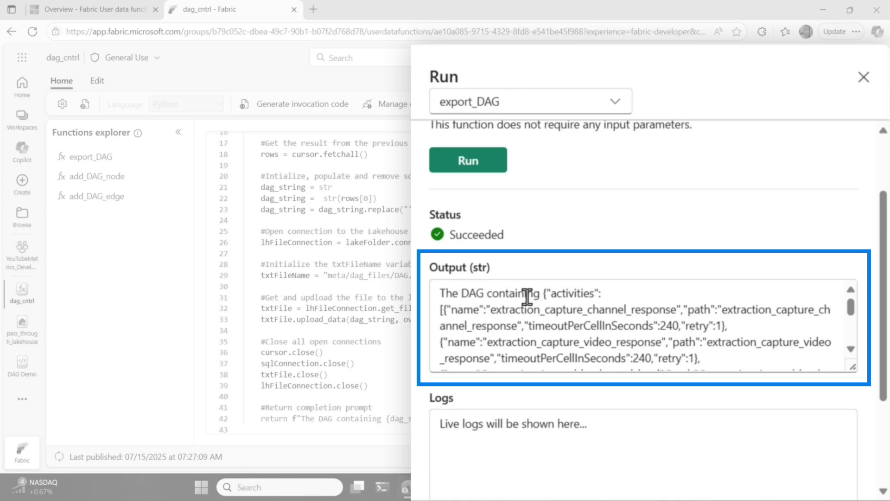
scroll(662, 318, down, 5)
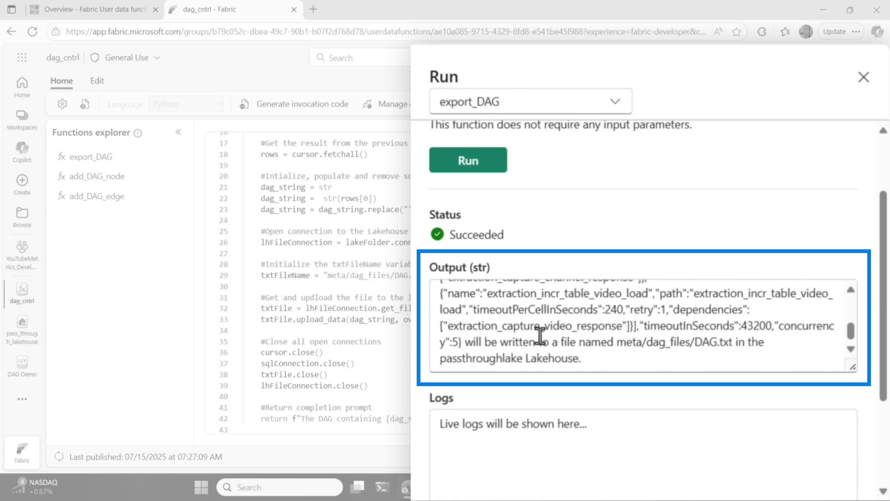
Step: Refresh dag_files in pass_through_lakehouse and preview the new DAG.txt activities JSON
click(22, 327)
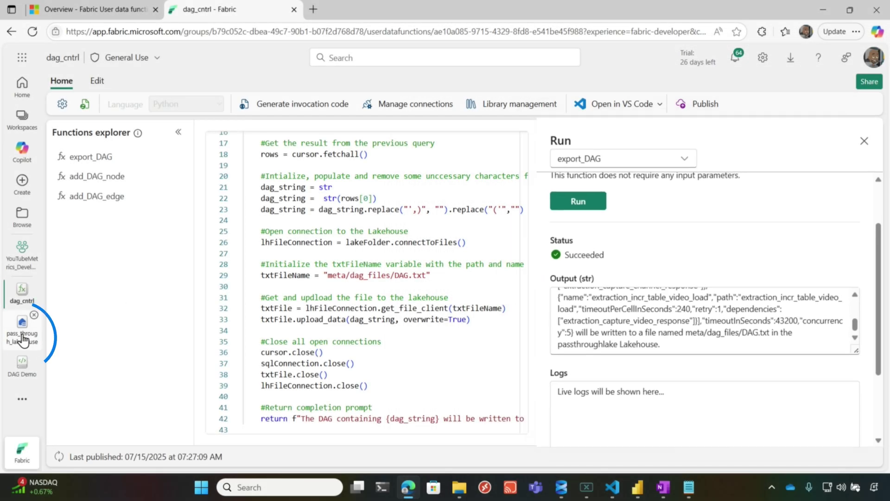
click(181, 363)
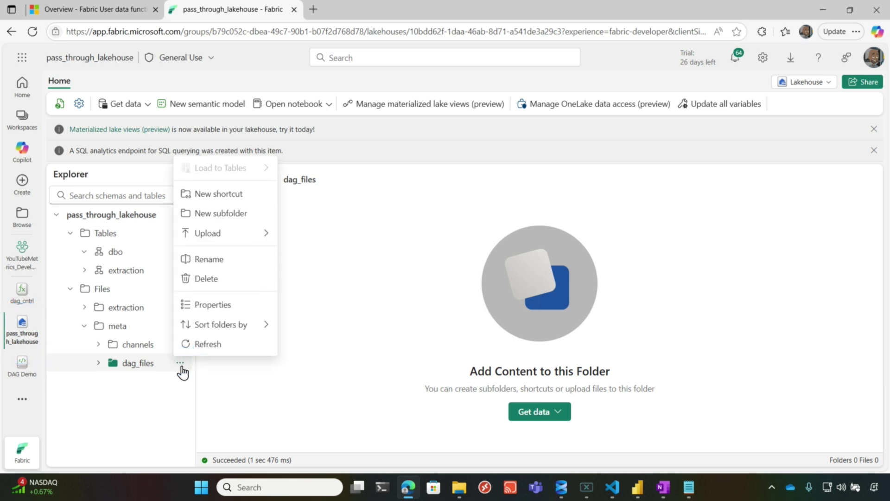
click(217, 349)
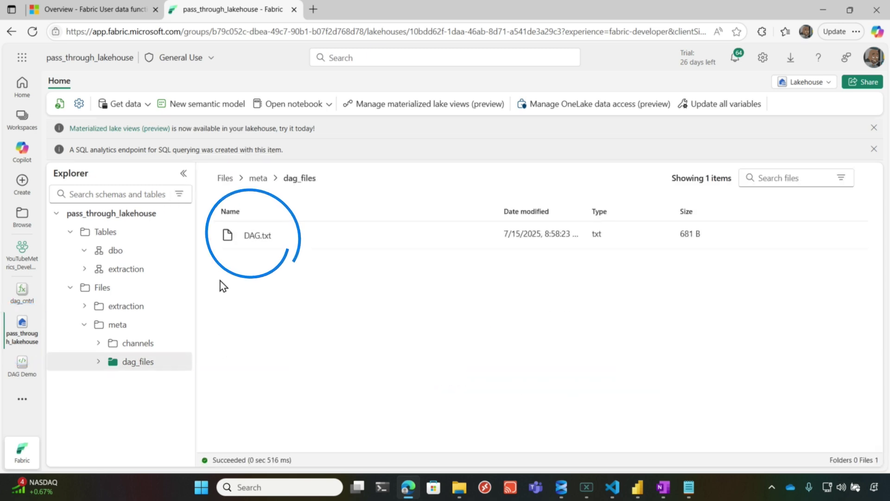
click(251, 239)
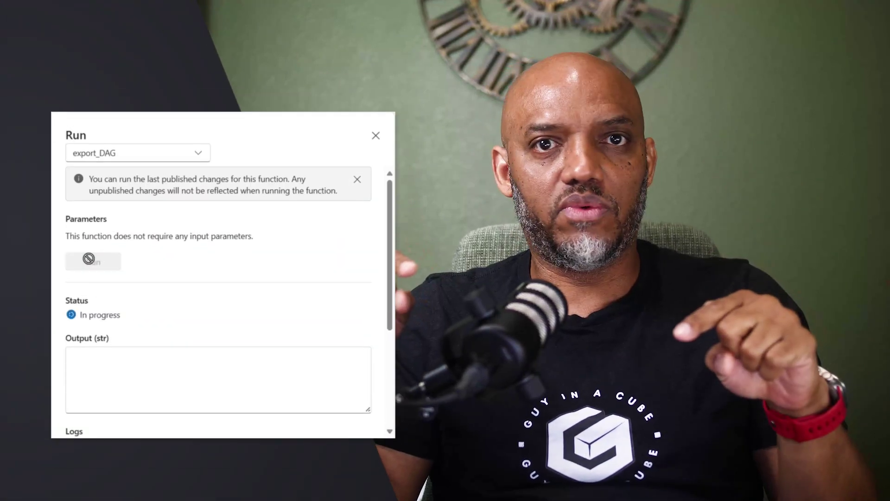
scroll(116, 349, down, 2)
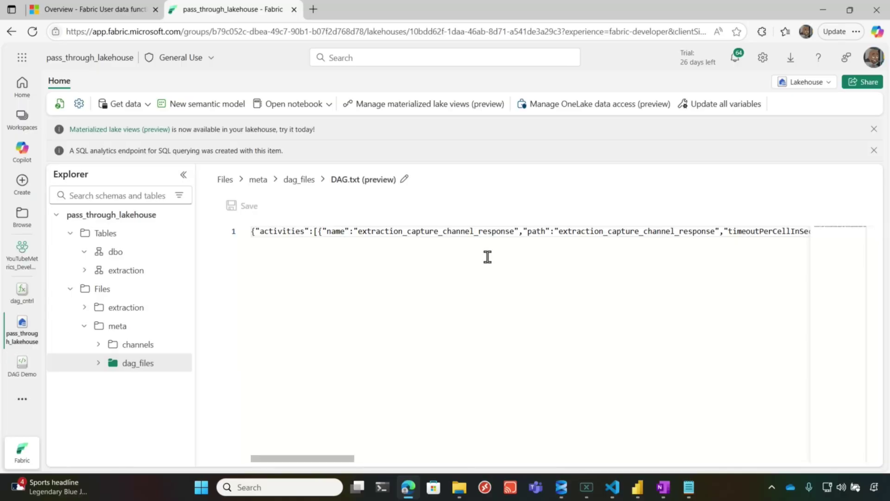
click(20, 358)
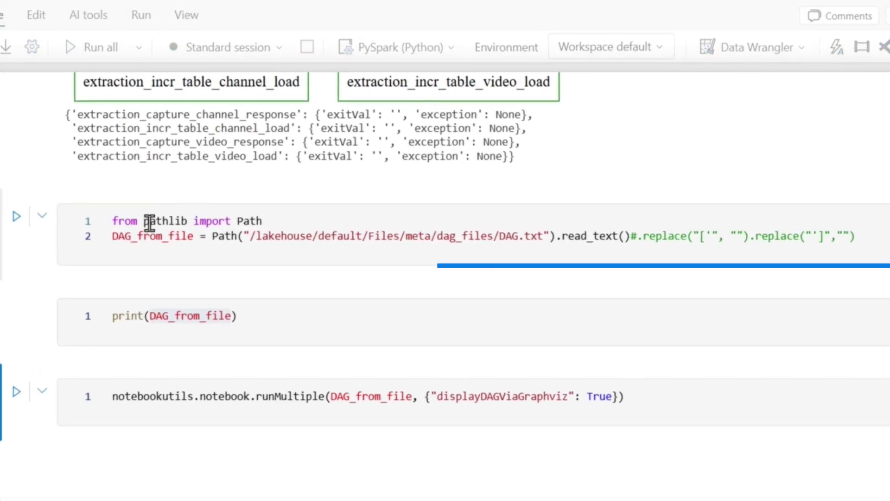
Step: Run the DAG Demo cells that read DAG.txt and print the DAG JSON
click(159, 227)
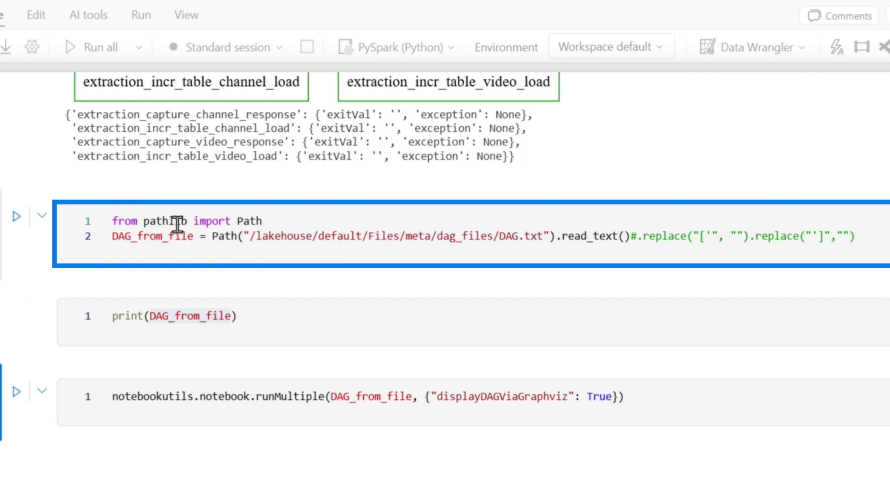
click(20, 221)
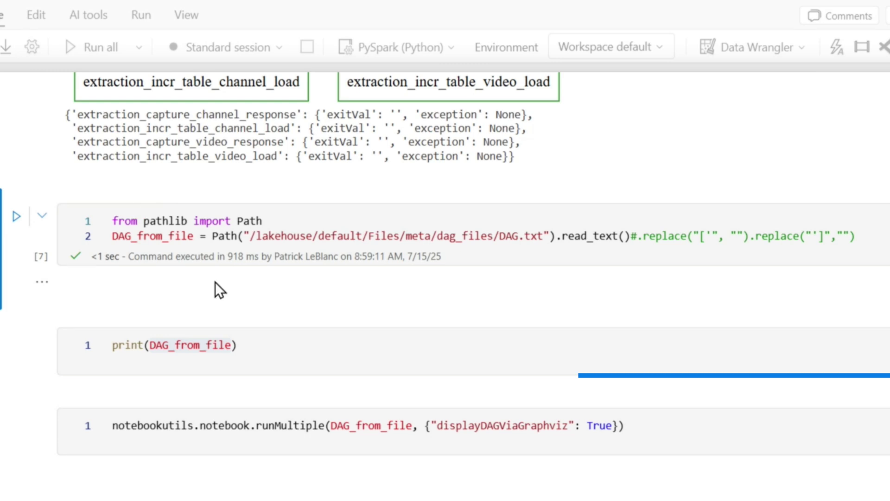
click(16, 340)
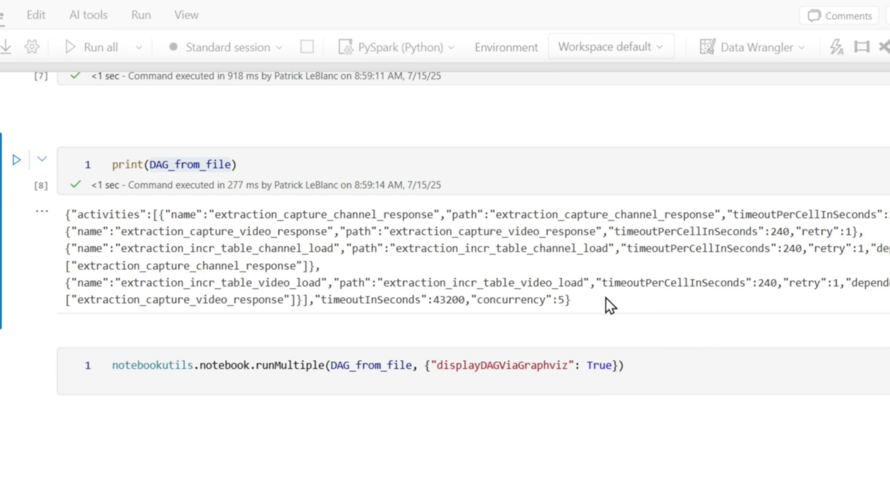
Step: Format the printed DAG JSON across multiple lines in VS Code, then return to Fabric
drag(572, 302, 105, 230)
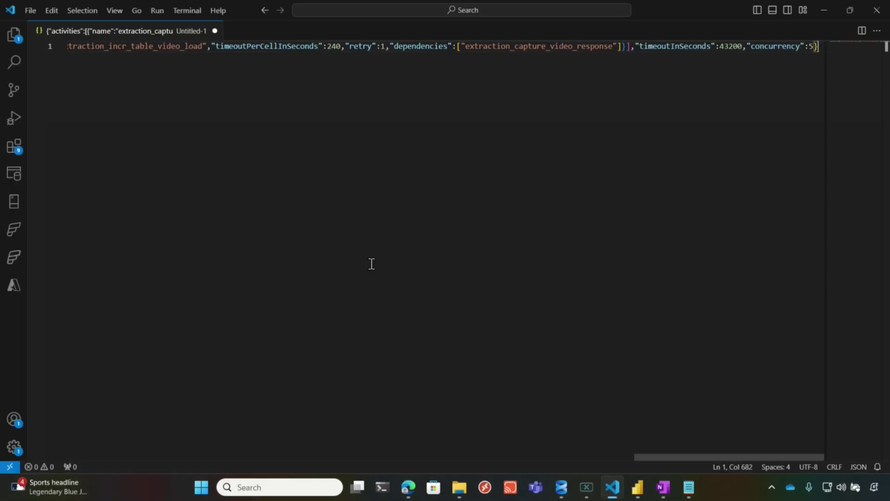
right_click(163, 49)
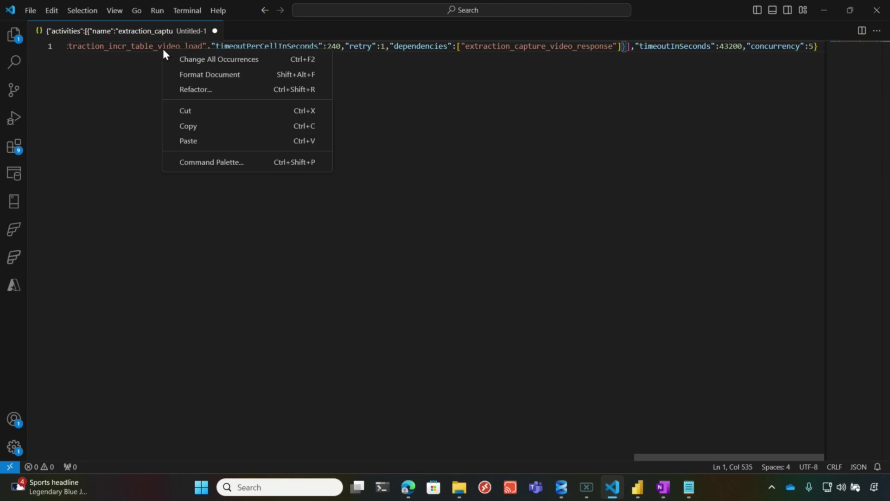
click(204, 77)
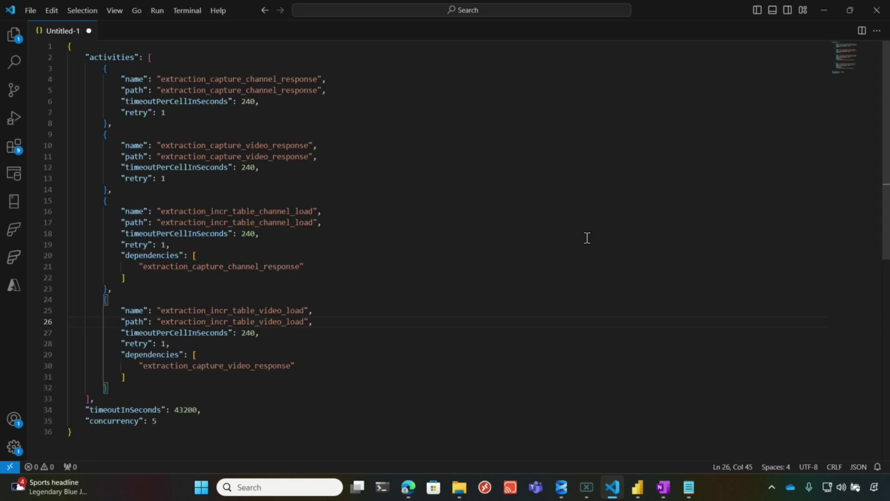
click(825, 9)
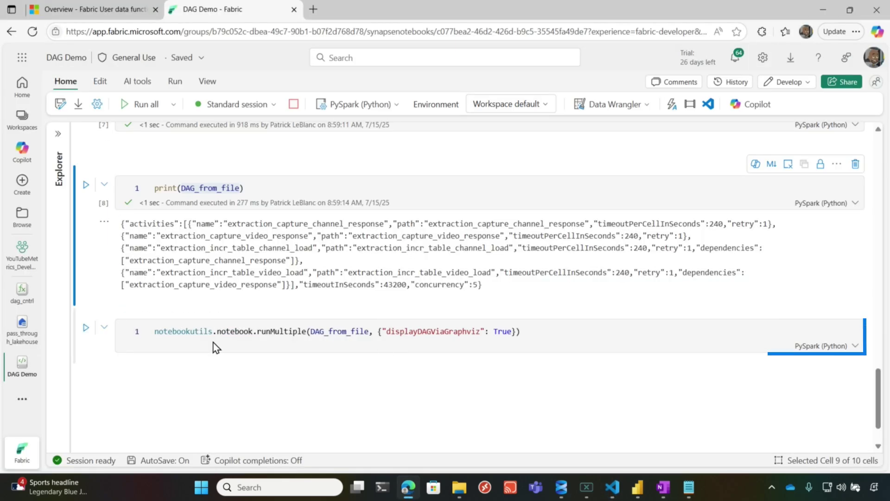
Step: Run the runMultiple cell to execute the notebooks defined in DAG.txt
click(80, 327)
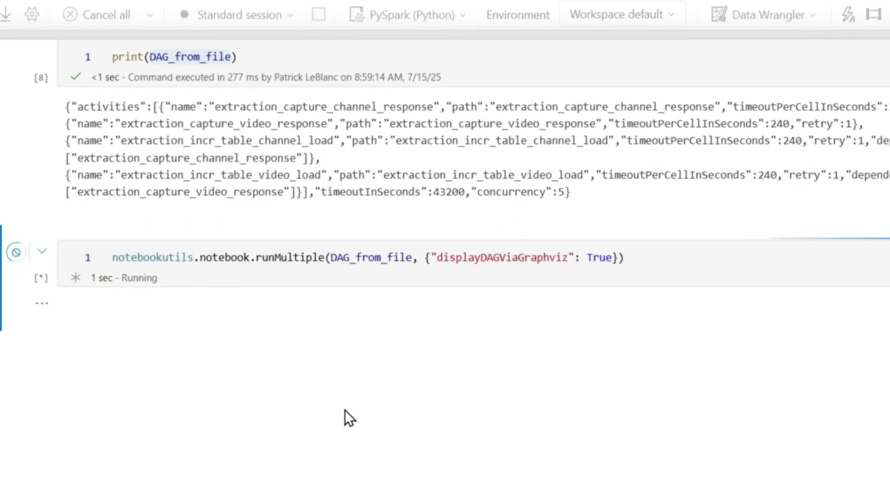